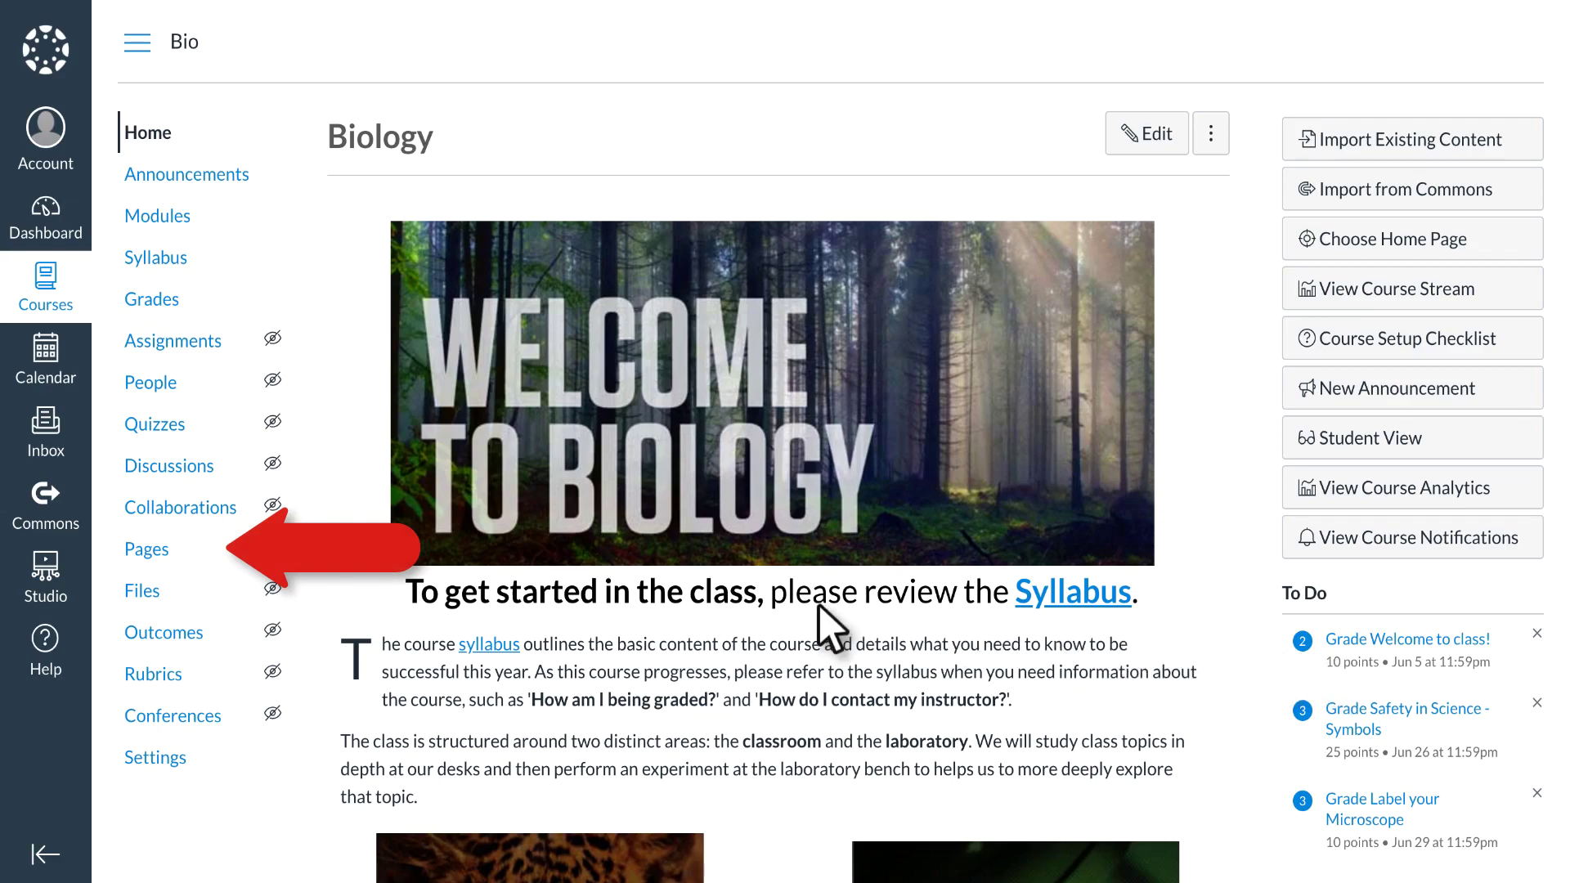
Step: Open the Bio course's Pages section and view all ten existing pages
click(159, 541)
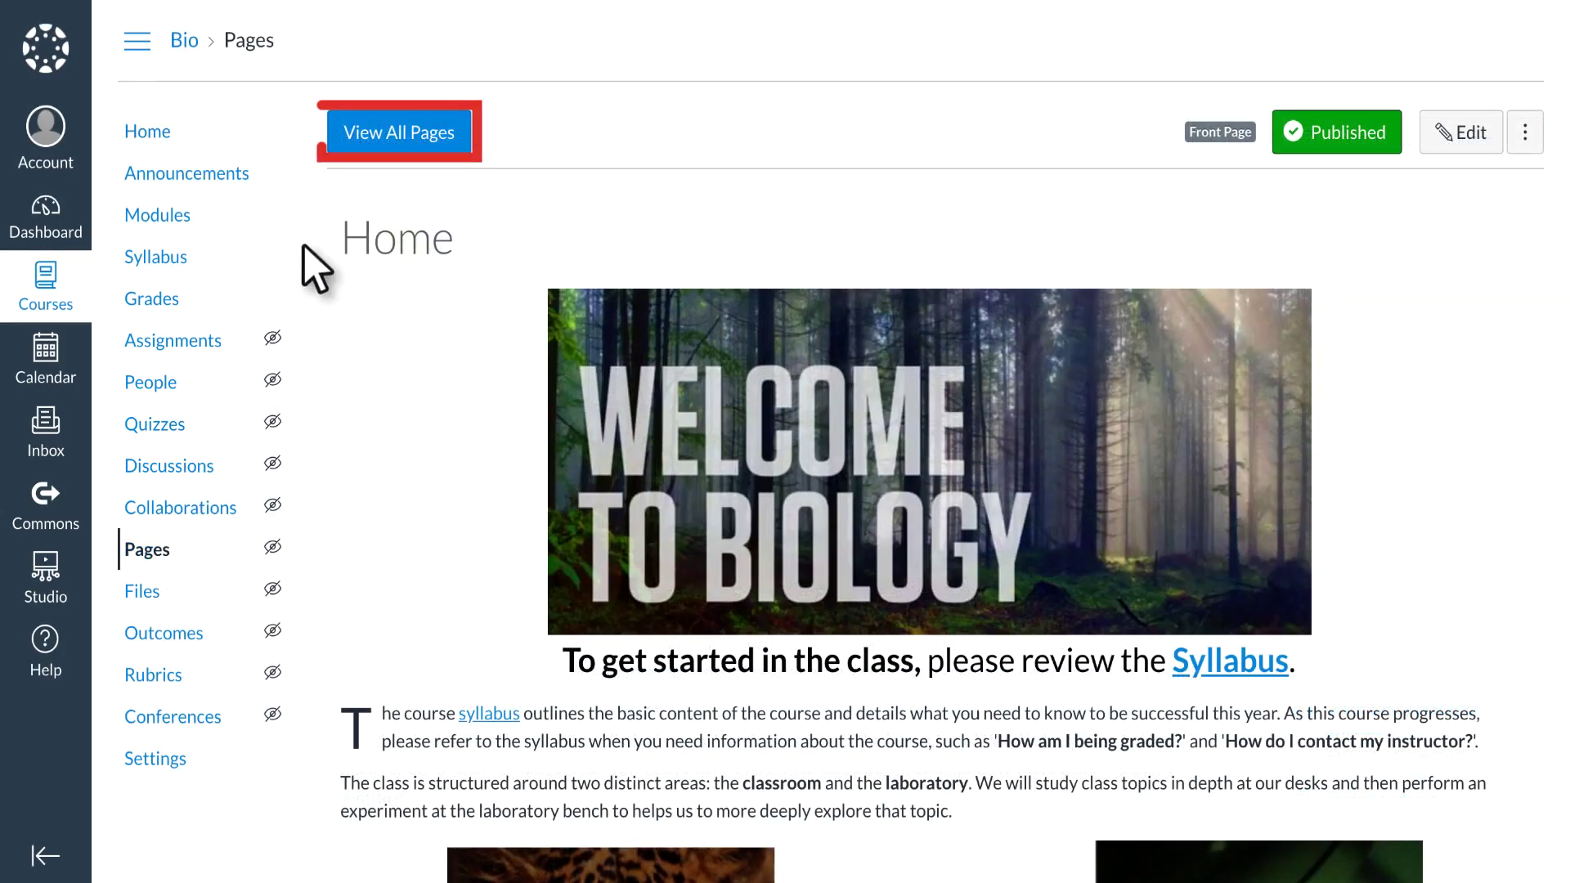
click(377, 132)
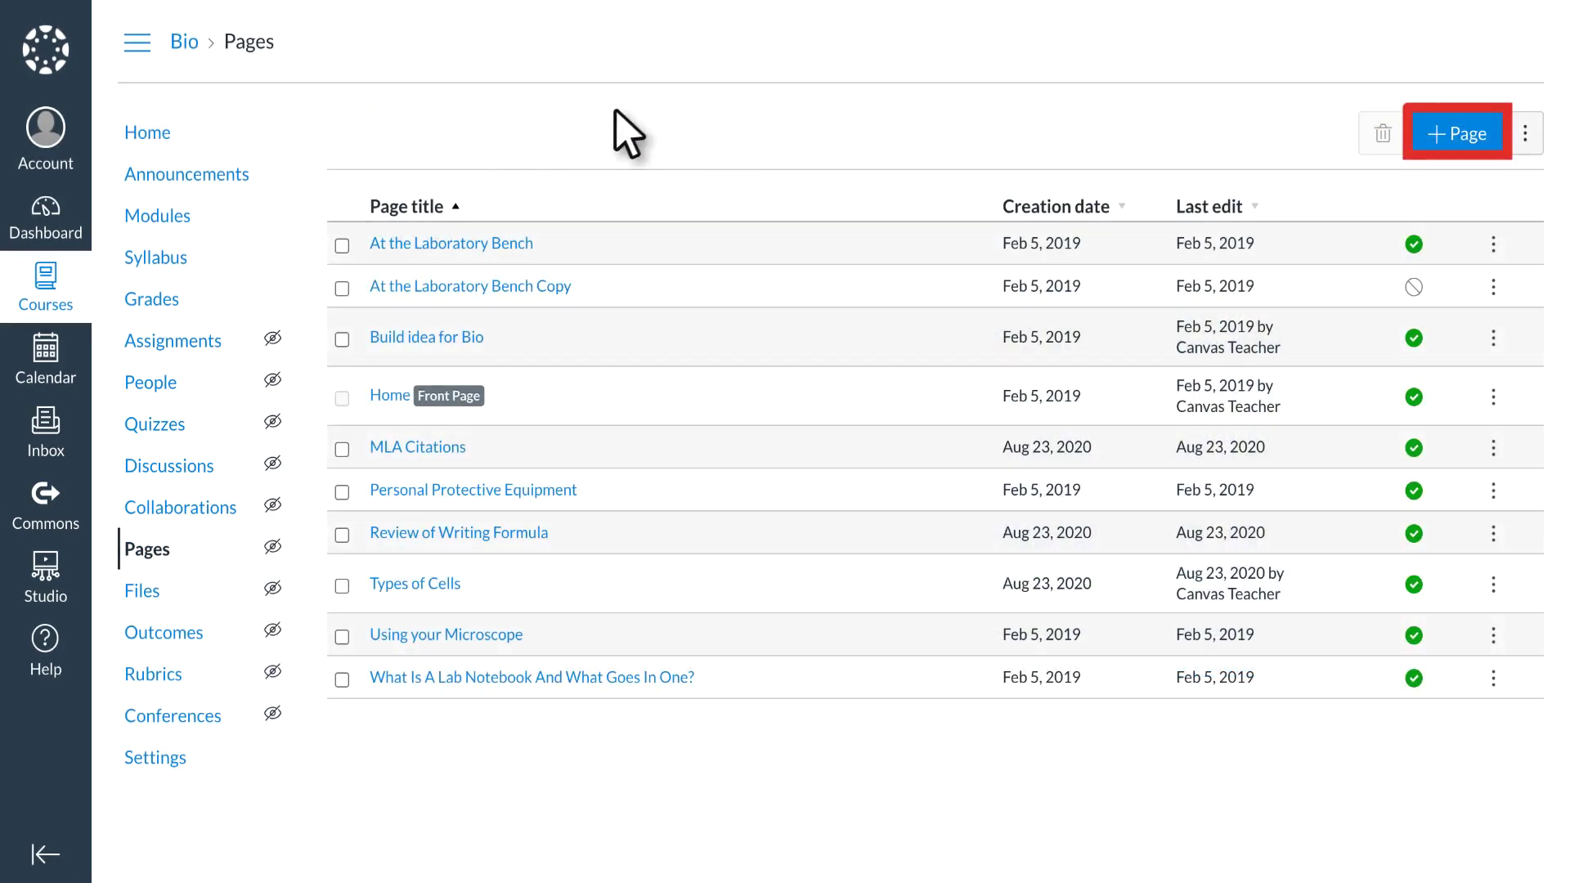
Step: Create a blank page in the rich content editor, then open Canvas Guides from Help
click(1463, 134)
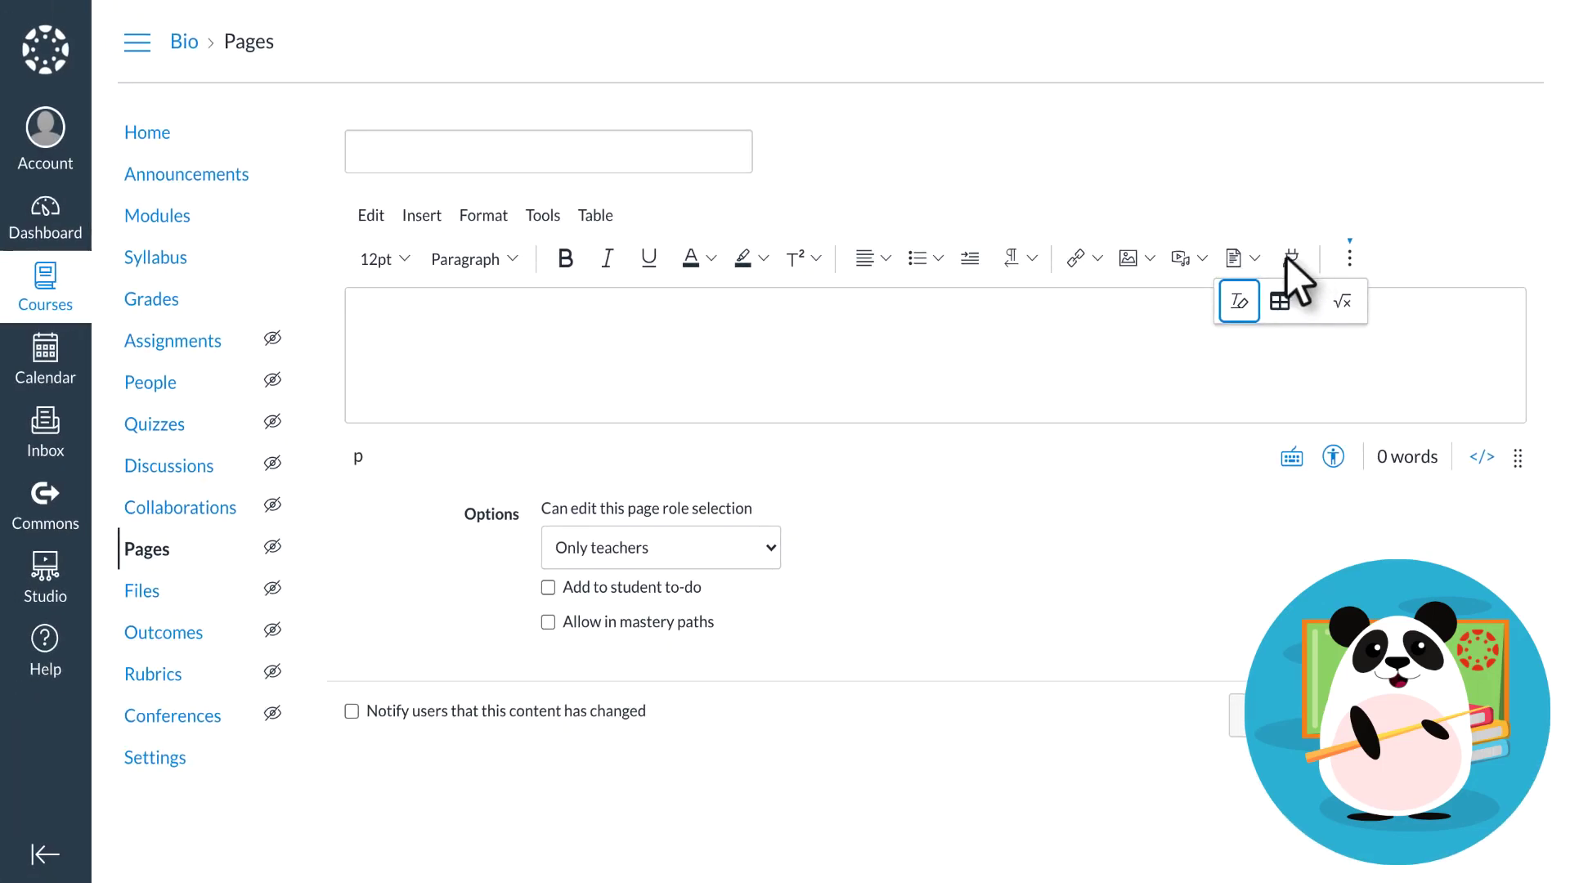
click(49, 644)
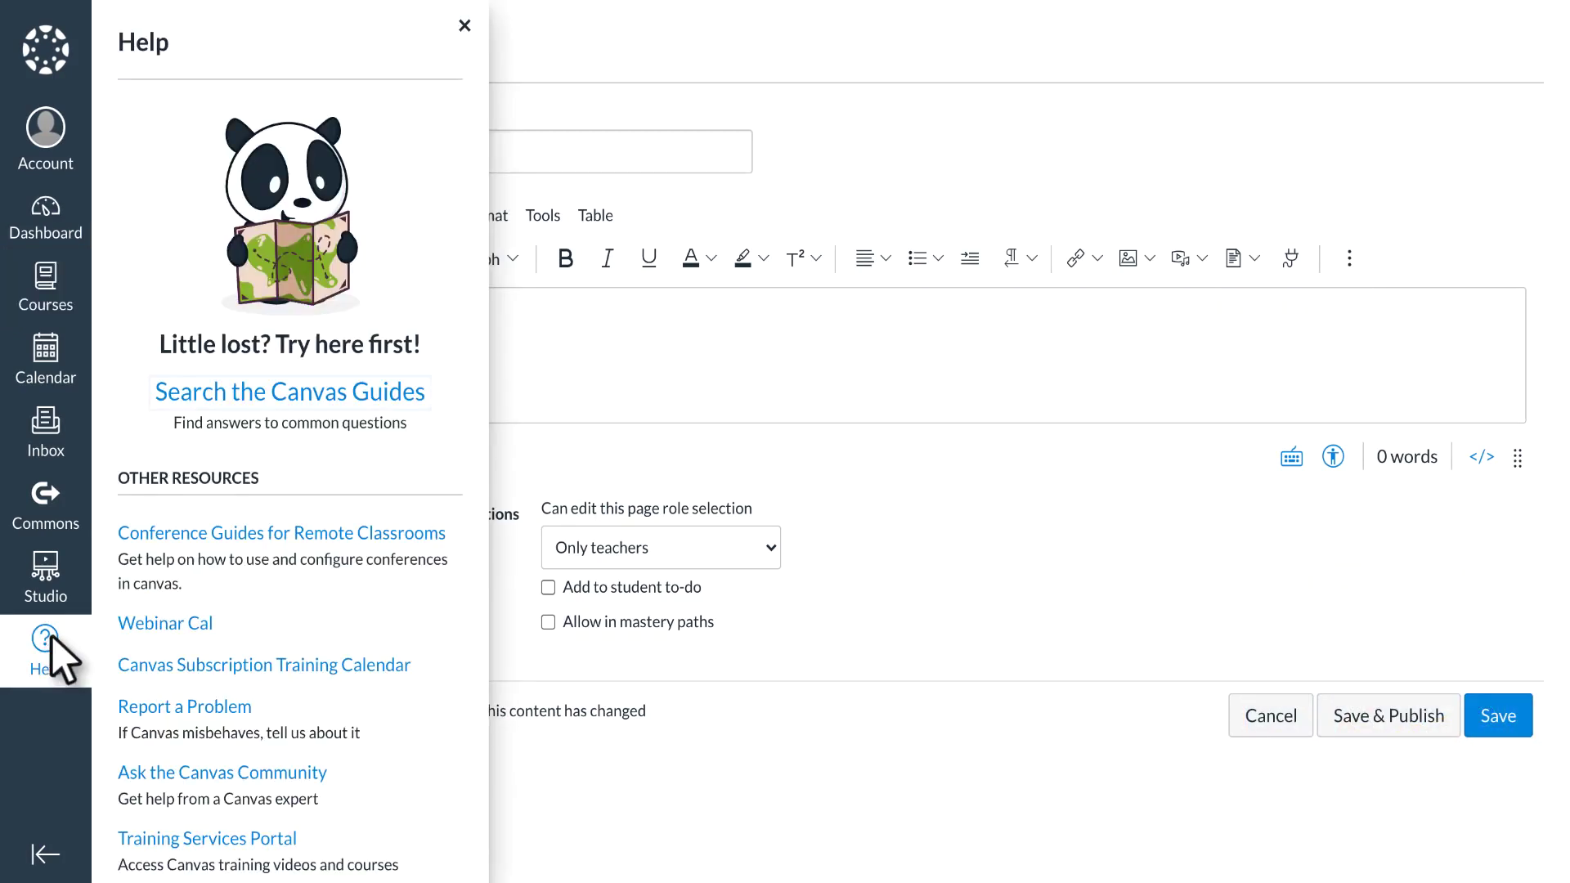
click(291, 394)
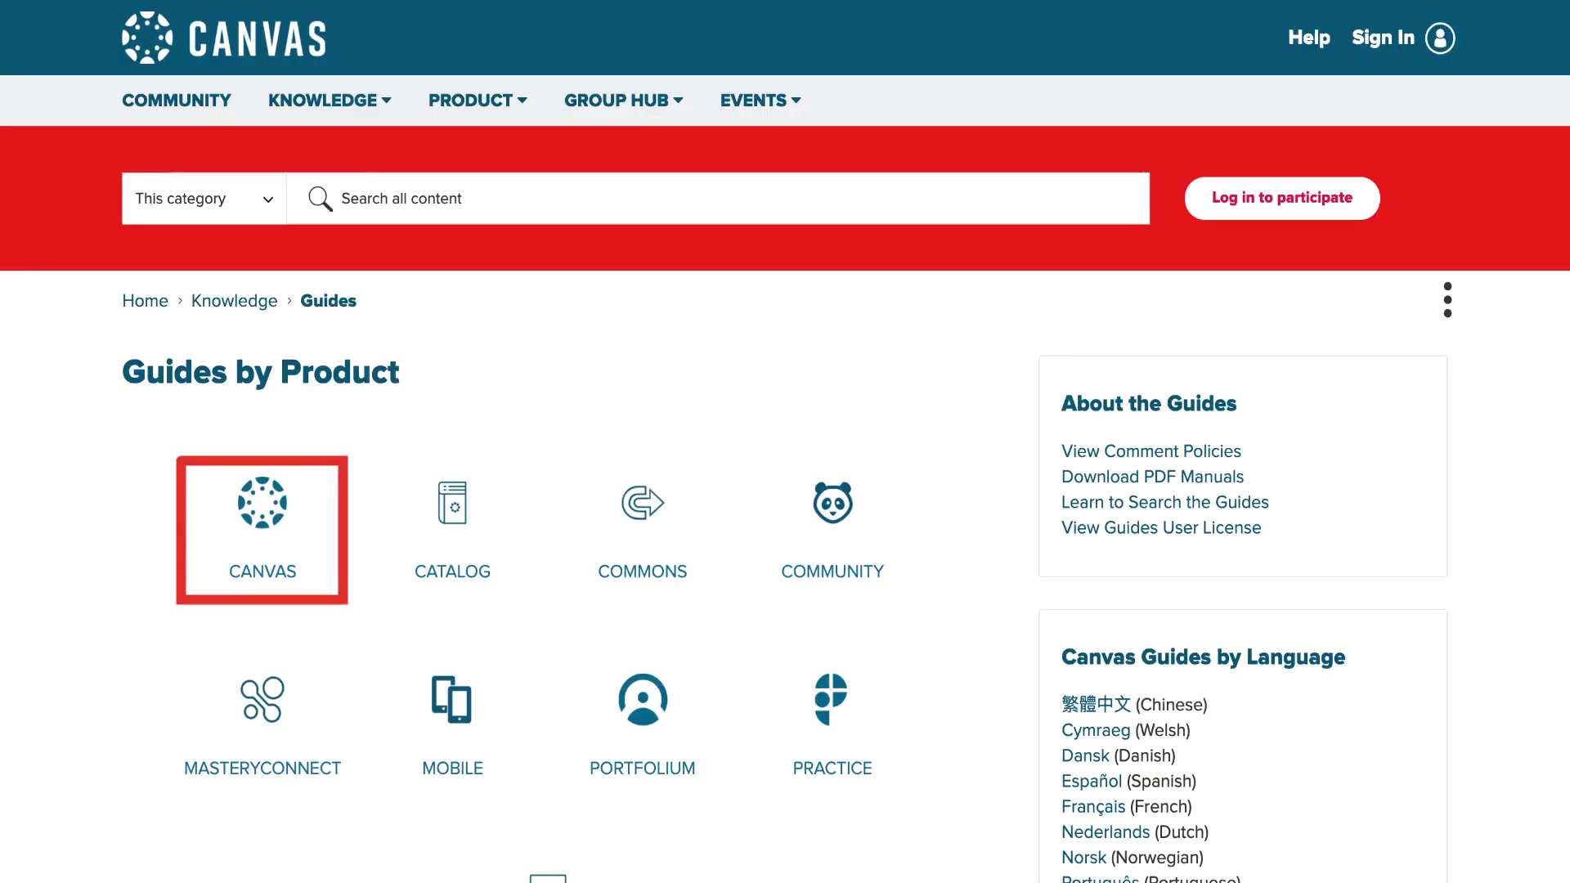